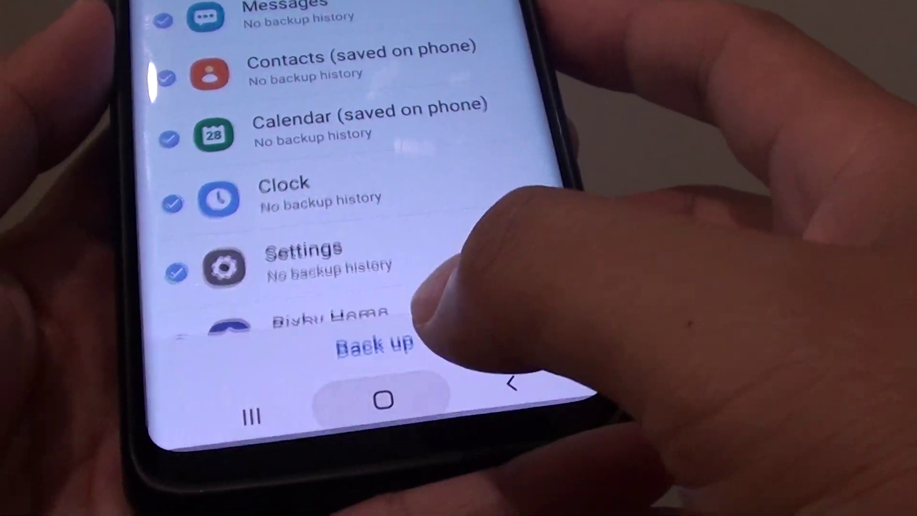
- Go to the home screen and open Settings from the quick settings panel
left_click(378, 428)
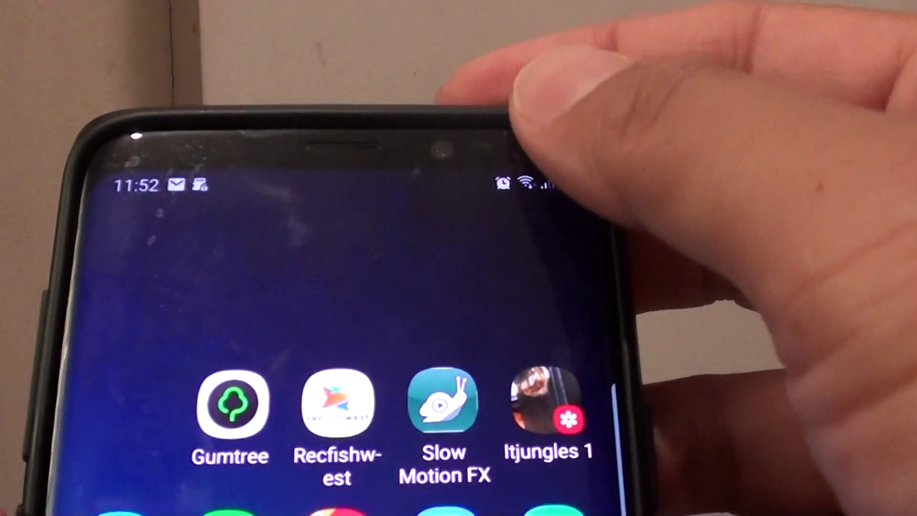
left_click_drag(466, 179, 465, 344)
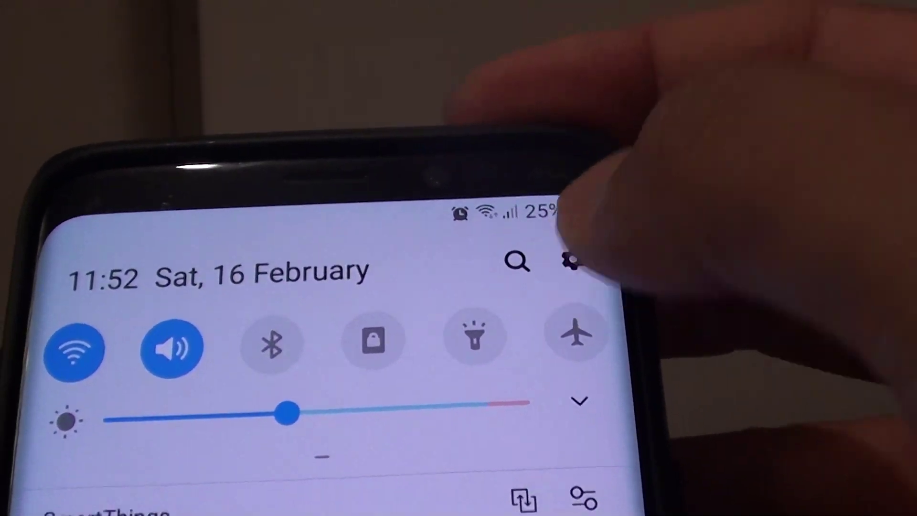
left_click(539, 224)
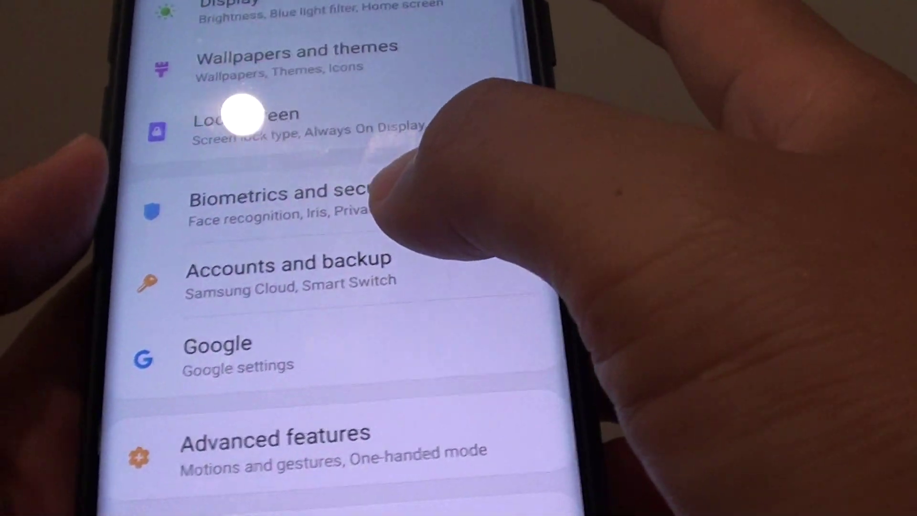
left_click_drag(242, 112, 241, 79)
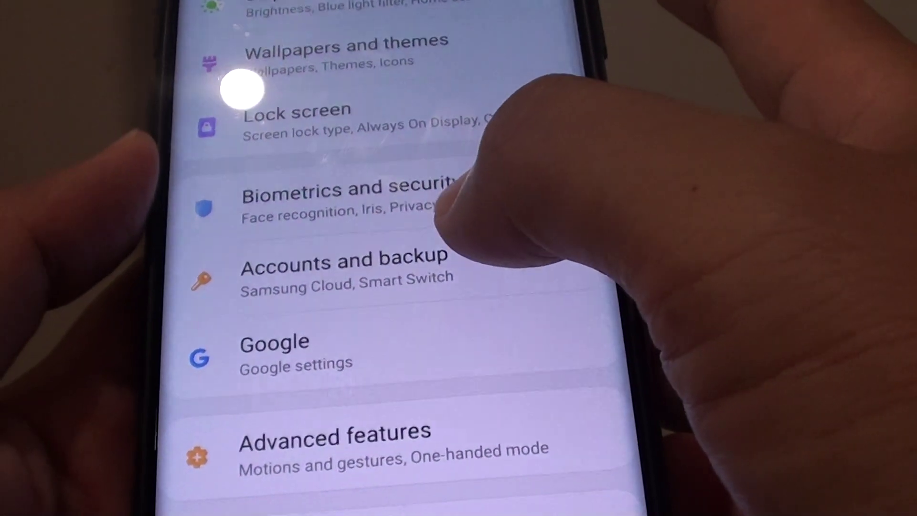
- Go to Accounts and backup, then into Backup and restore
left_click(337, 262)
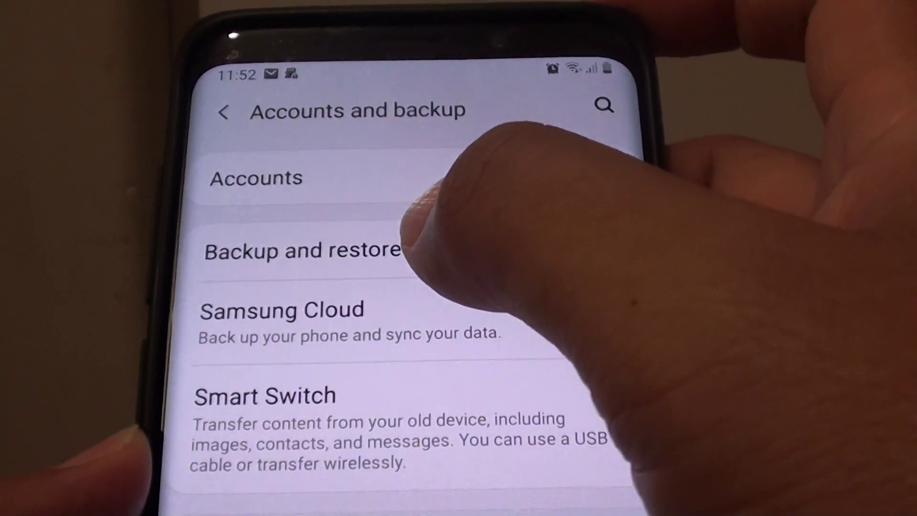
left_click(423, 268)
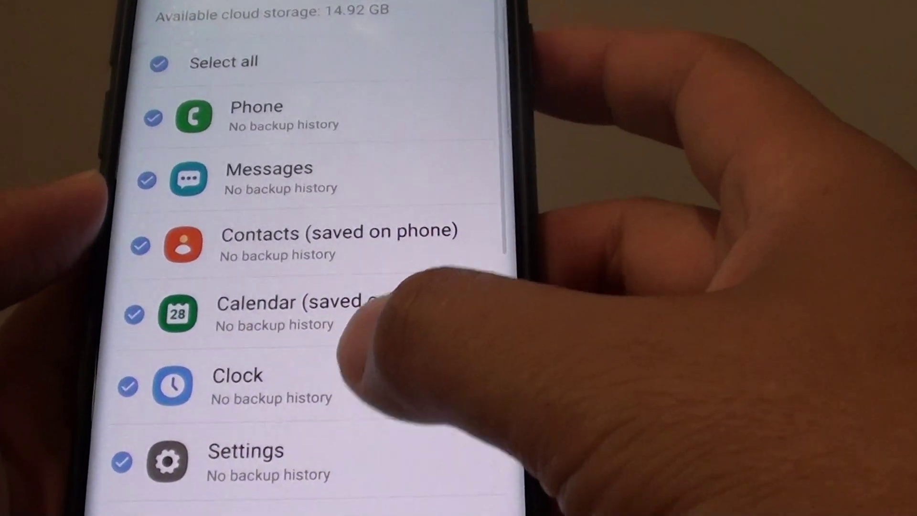
scroll(386, 316, "down", 5)
scroll(398, 247, "up", 5)
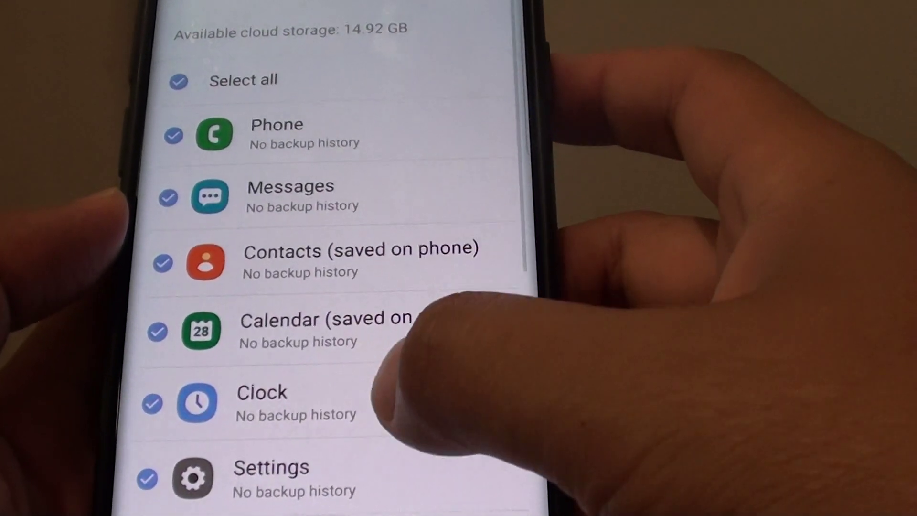
scroll(366, 215, "down", 5)
- Toggle Voice Recorder off and back on, then back up all selected items
left_click(287, 326)
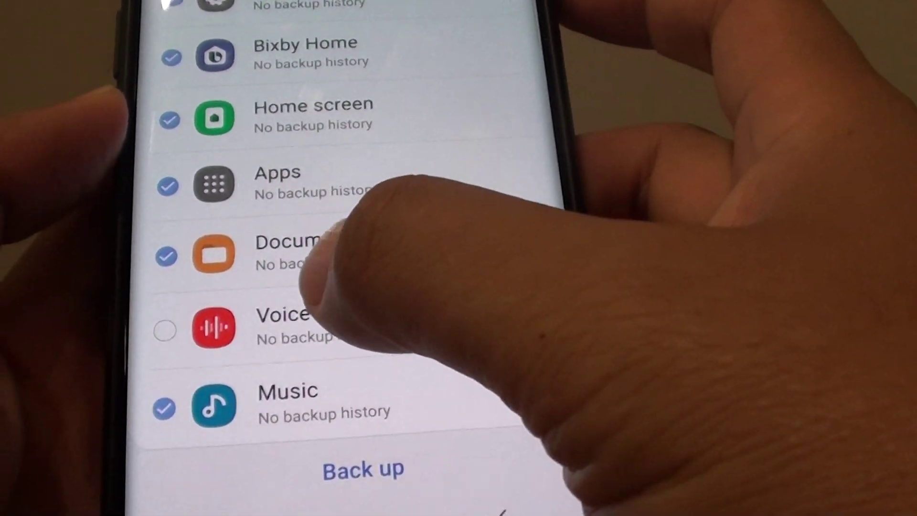
left_click(302, 326)
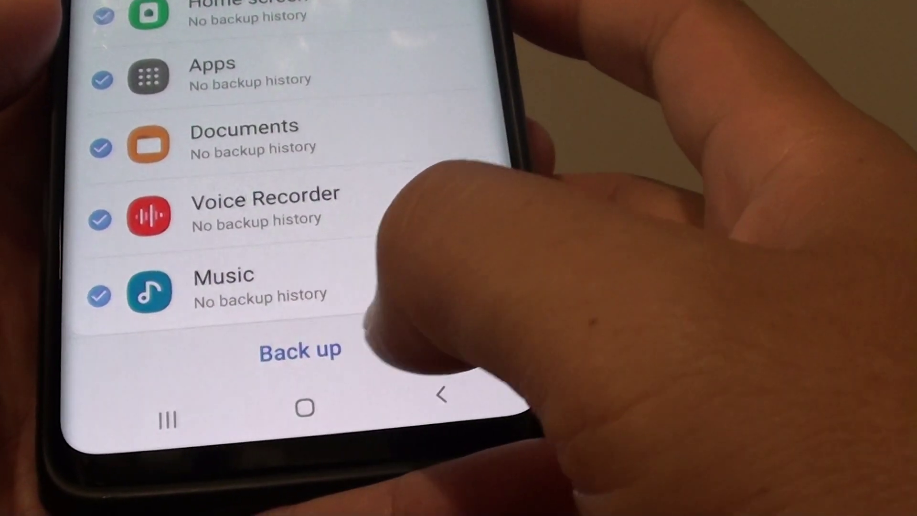
left_click(318, 341)
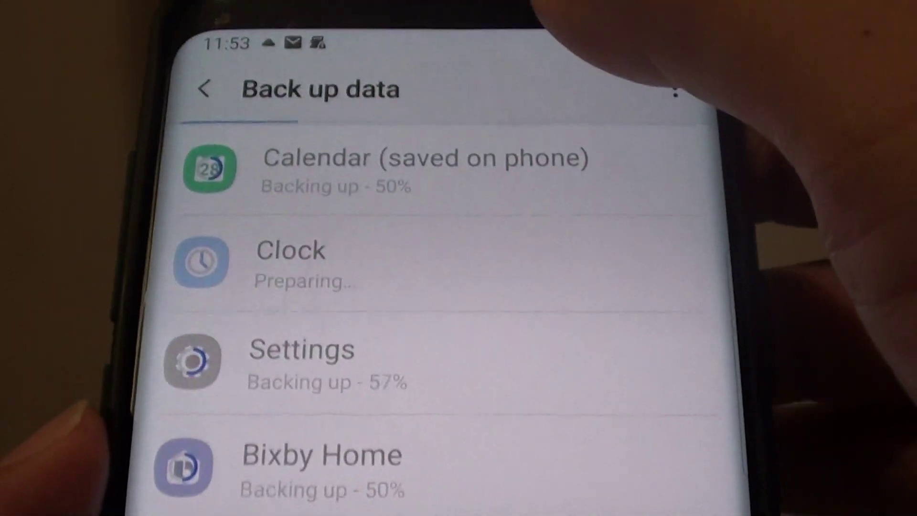
- Watch backup progress in notifications, dismissing the Email sign-in failed notification
left_click_drag(609, 43, 409, 266)
left_click_drag(458, 286, 788, 286)
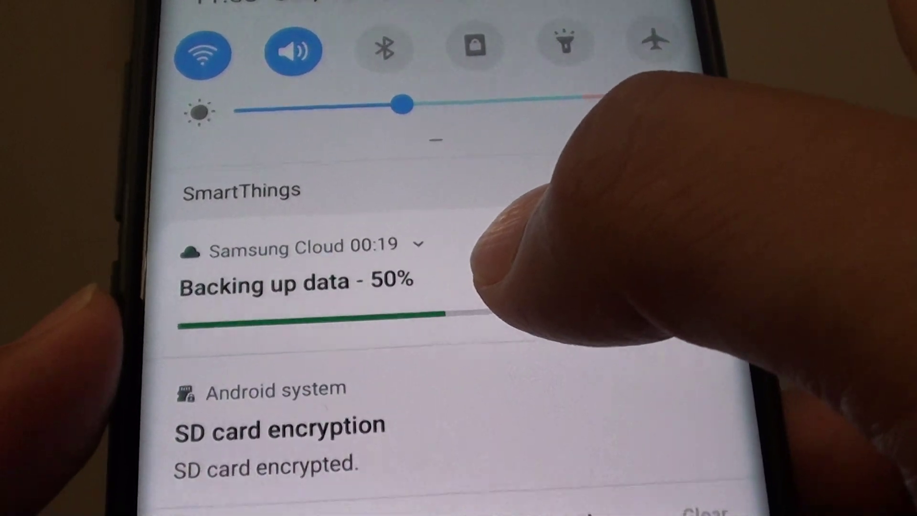
left_click_drag(530, 237, 552, 72)
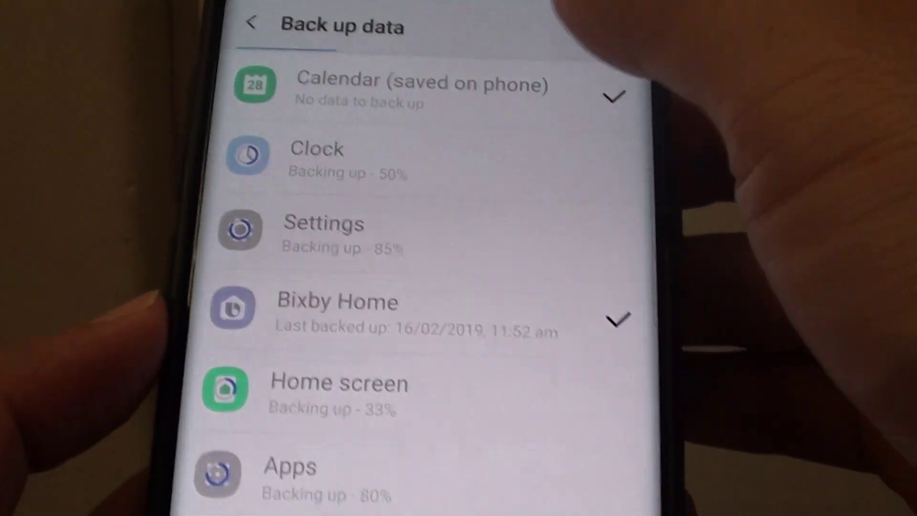
left_click_drag(516, 8, 487, 229)
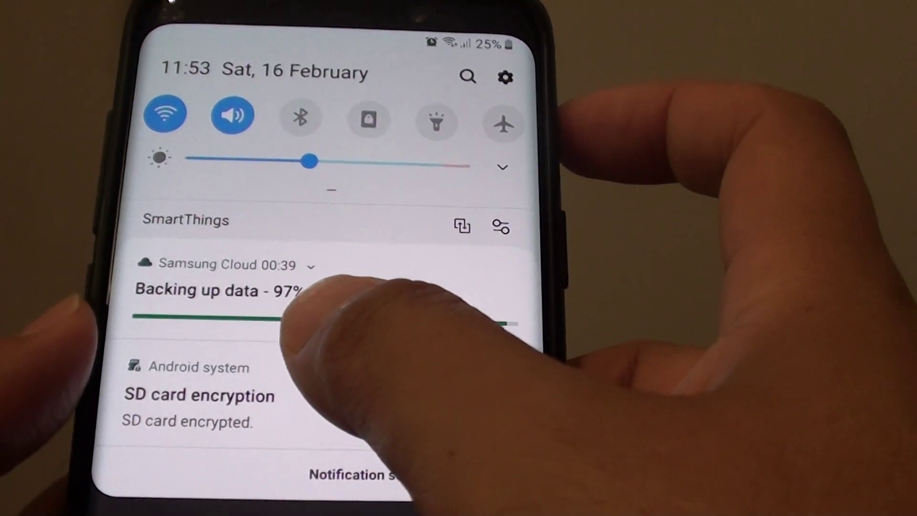
- Return to the completed backup list from notifications and finish with Done
left_click(323, 291)
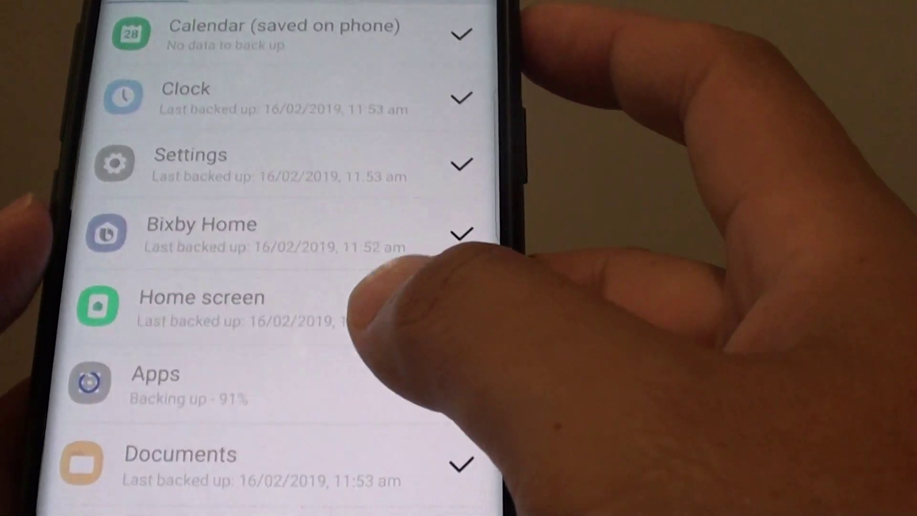
scroll(322, 309, "down", 3)
scroll(322, 308, "up", 5)
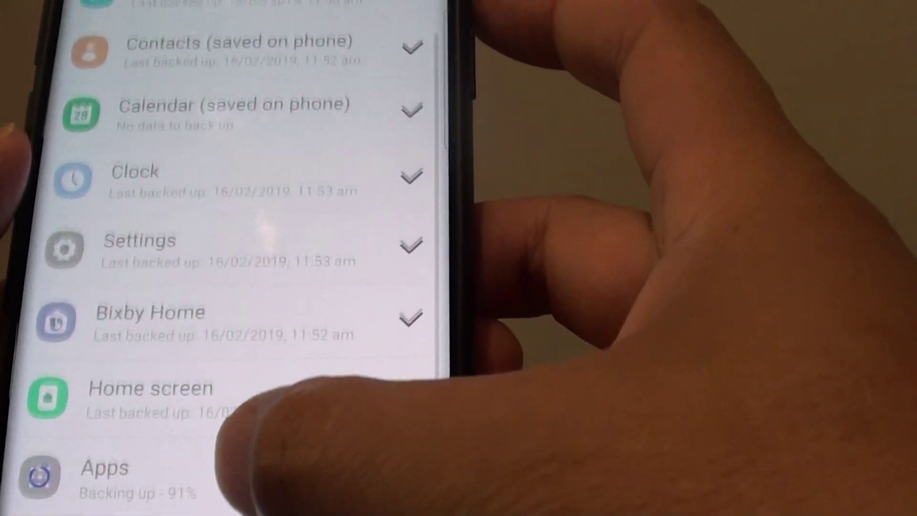
scroll(237, 287, "up", 2)
scroll(236, 287, "up", 3)
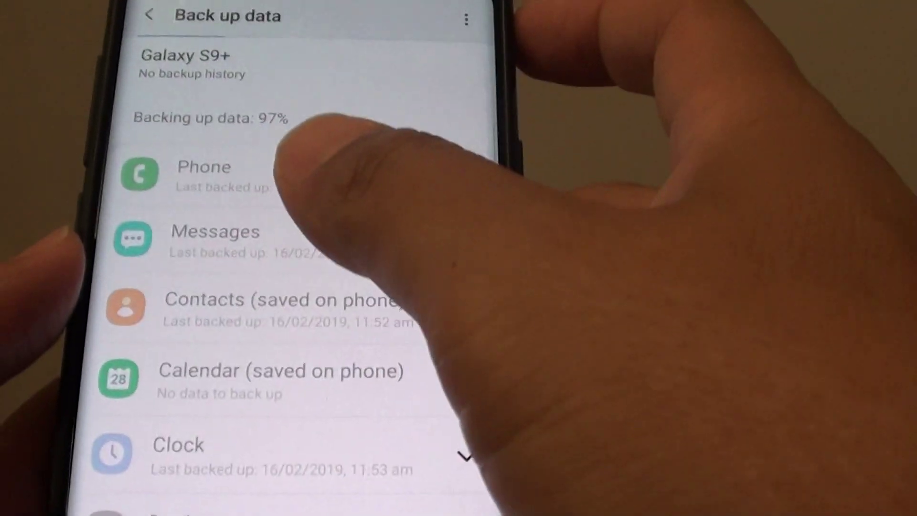
scroll(358, 243, "down", 1)
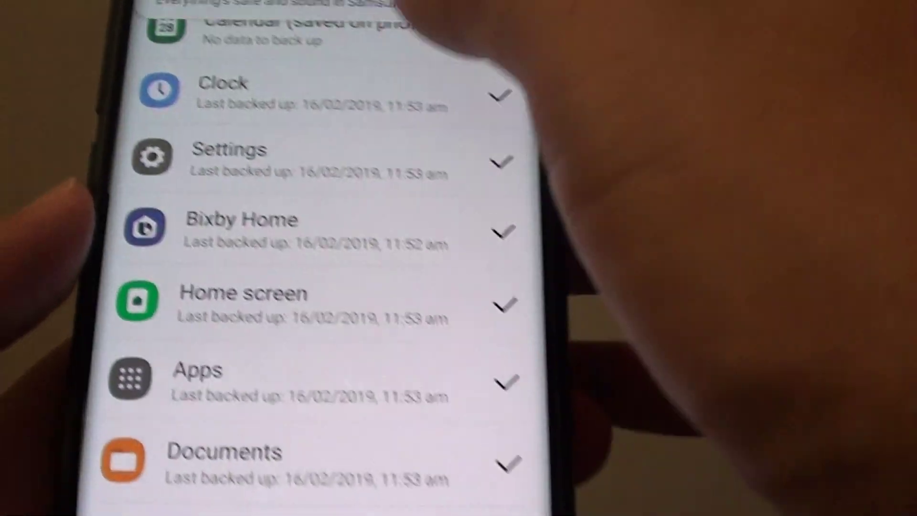
scroll(301, 272, "up", 5)
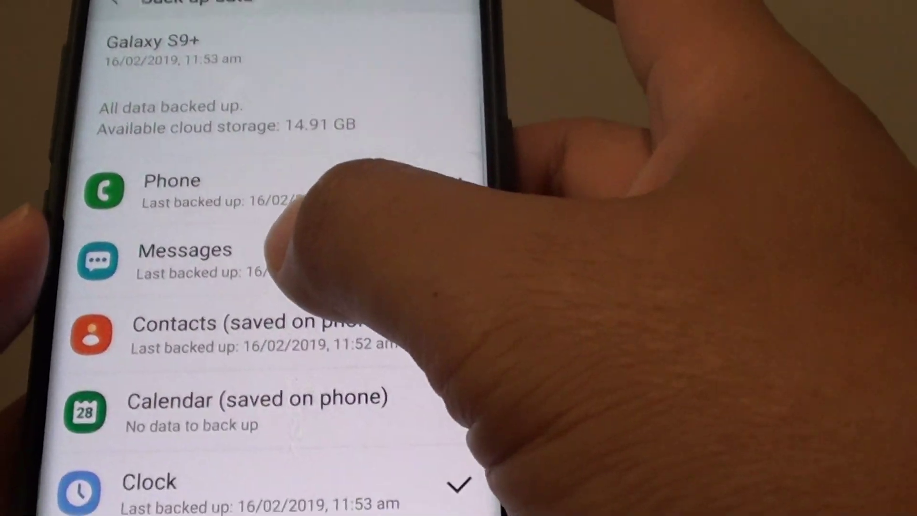
scroll(286, 251, "down", 1)
scroll(286, 250, "down", 2)
scroll(287, 251, "down", 1)
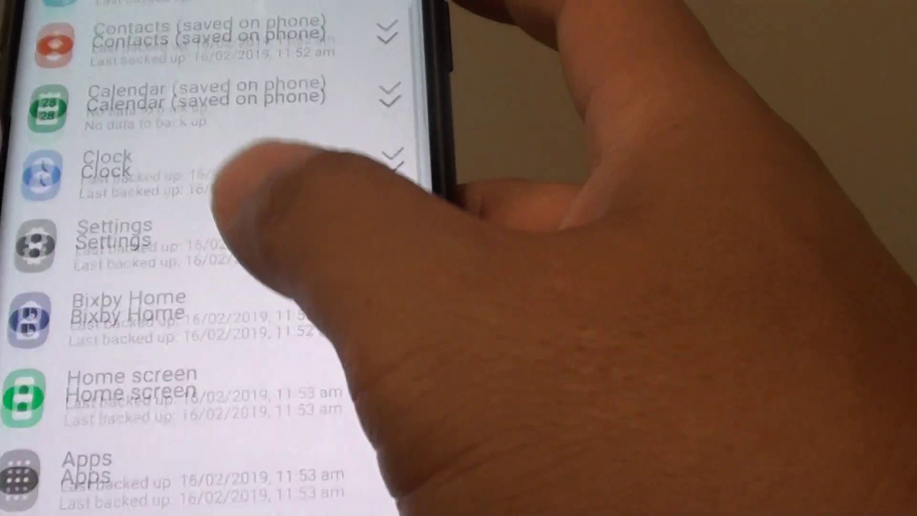
scroll(287, 251, "down", 4)
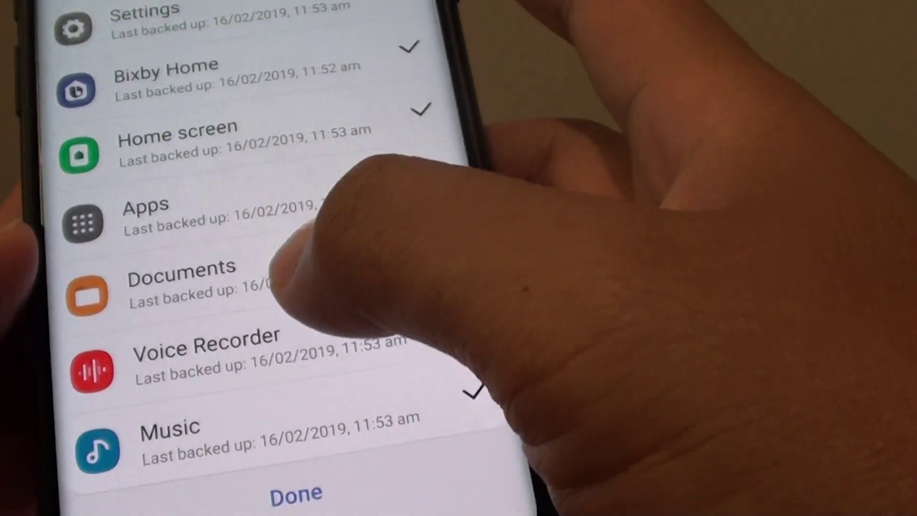
scroll(322, 251, "up", 1)
scroll(322, 251, "up", 1)
scroll(323, 251, "up", 1)
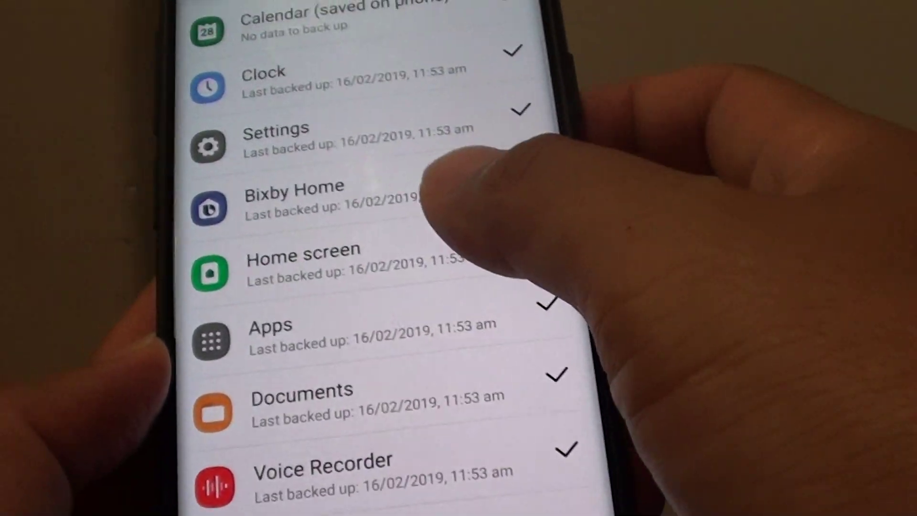
scroll(323, 251, "up", 3)
scroll(322, 287, "down", 2)
scroll(323, 286, "down", 2)
scroll(323, 286, "up", 1)
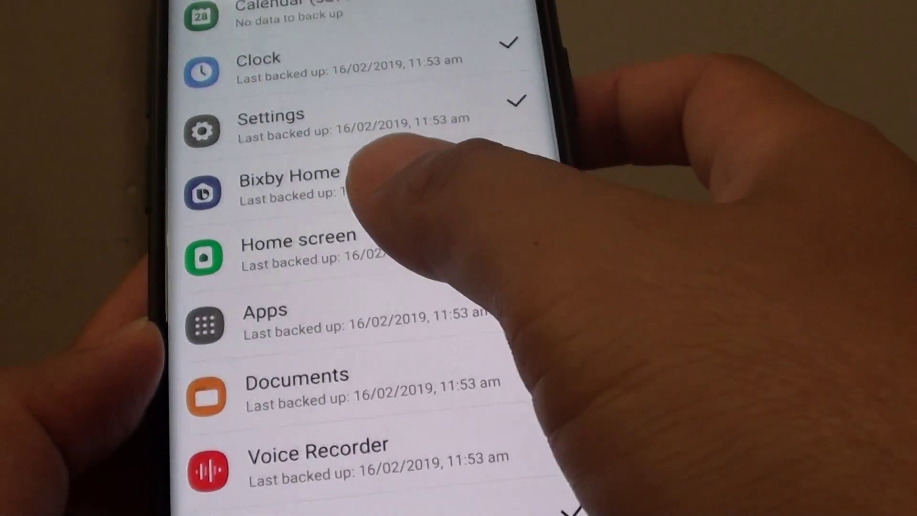
scroll(323, 287, "up", 3)
scroll(322, 287, "down", 3)
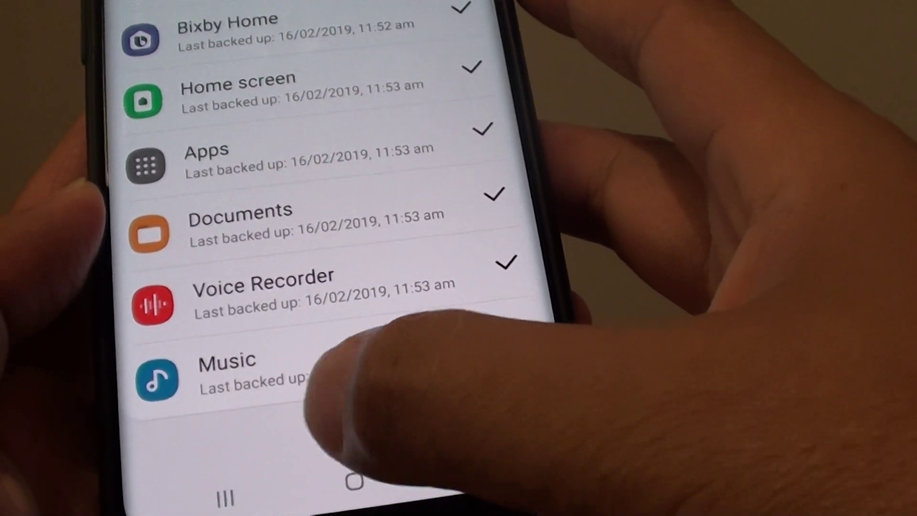
left_click(319, 460)
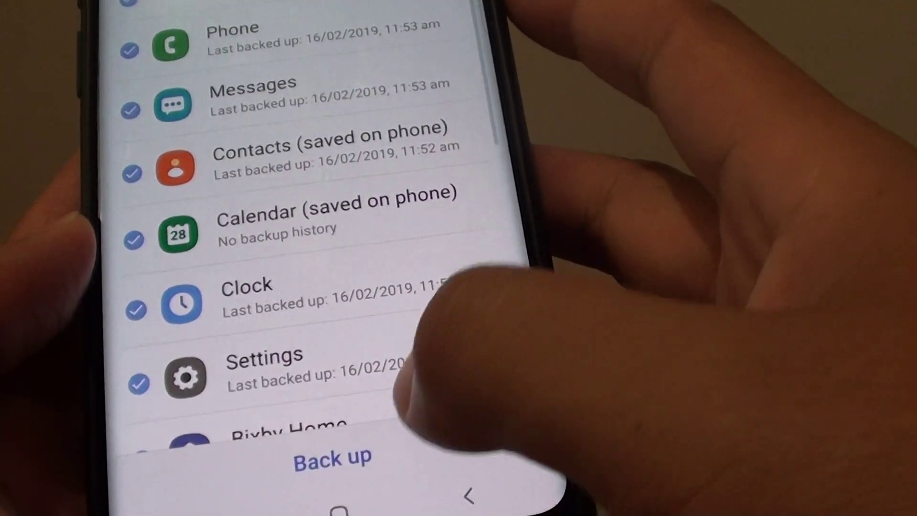